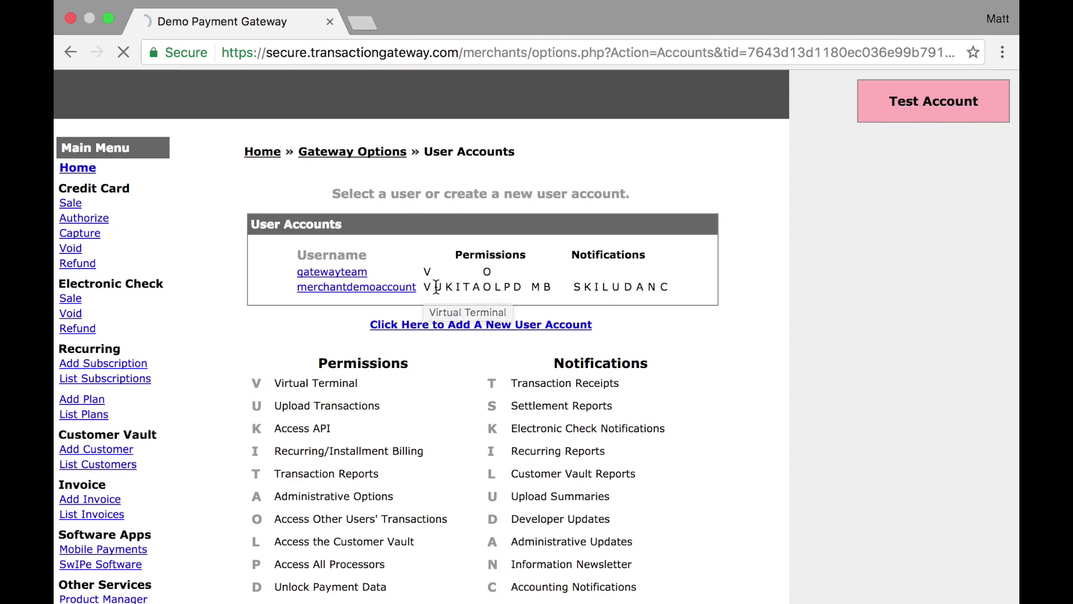
# - Review the permission codes in the user accounts list and the detailed permissions of the merchantdemoaccount user
pyautogui.scroll(-3, 676, 289)
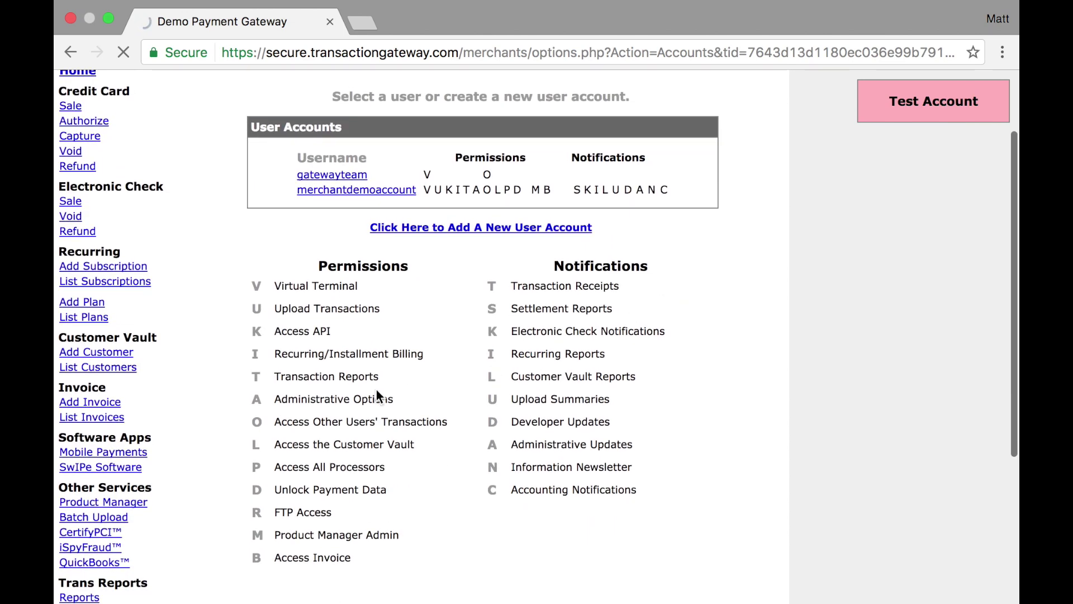
pyautogui.scroll(3, 474, 333)
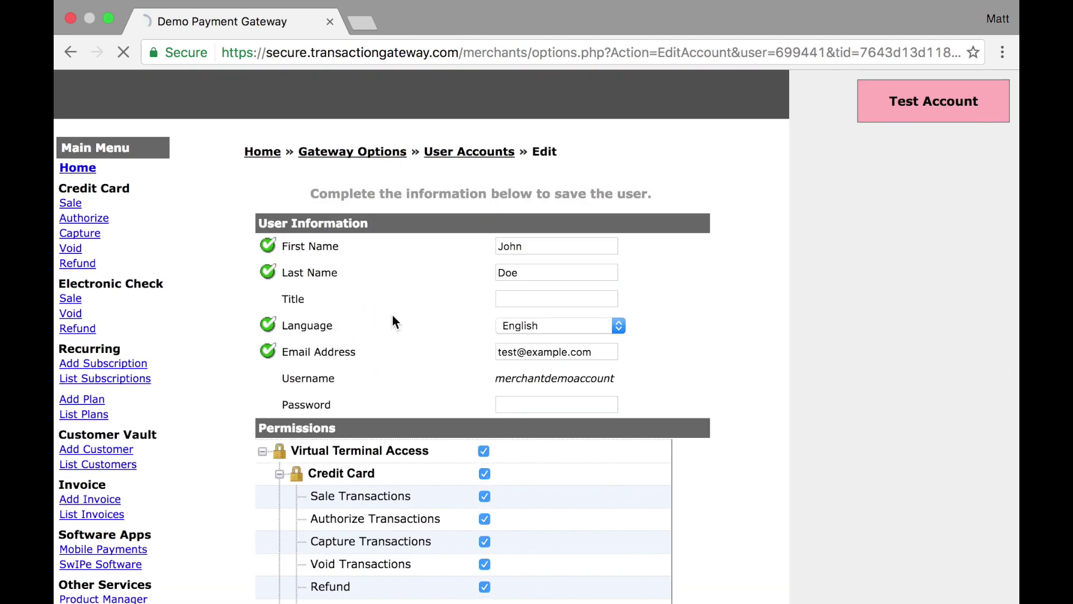
pyautogui.scroll(-5, 393, 321)
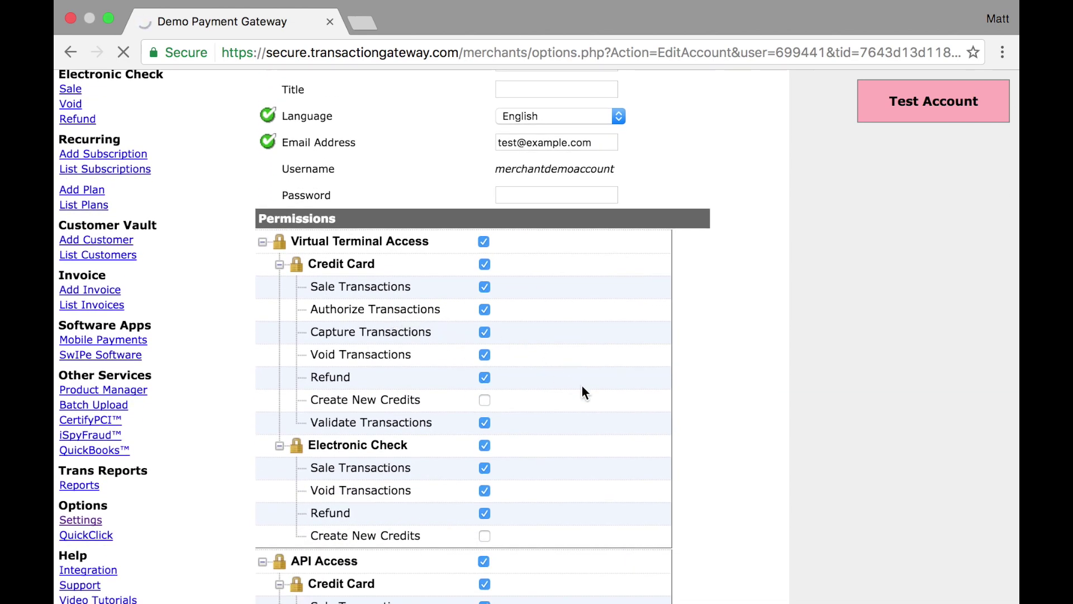
pyautogui.scroll(-5, 582, 388)
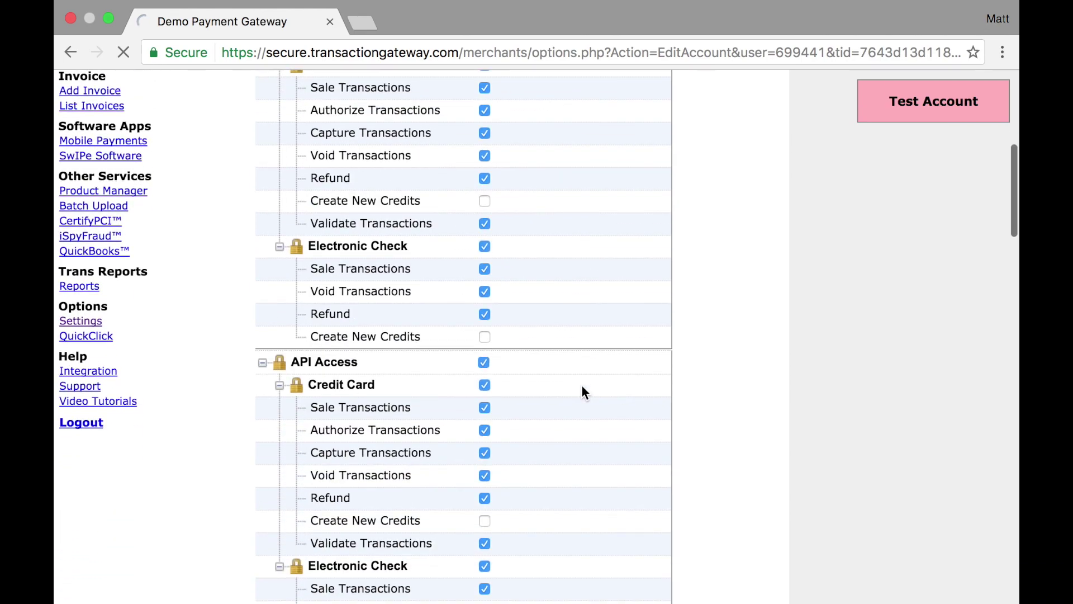
pyautogui.scroll(-12, 584, 391)
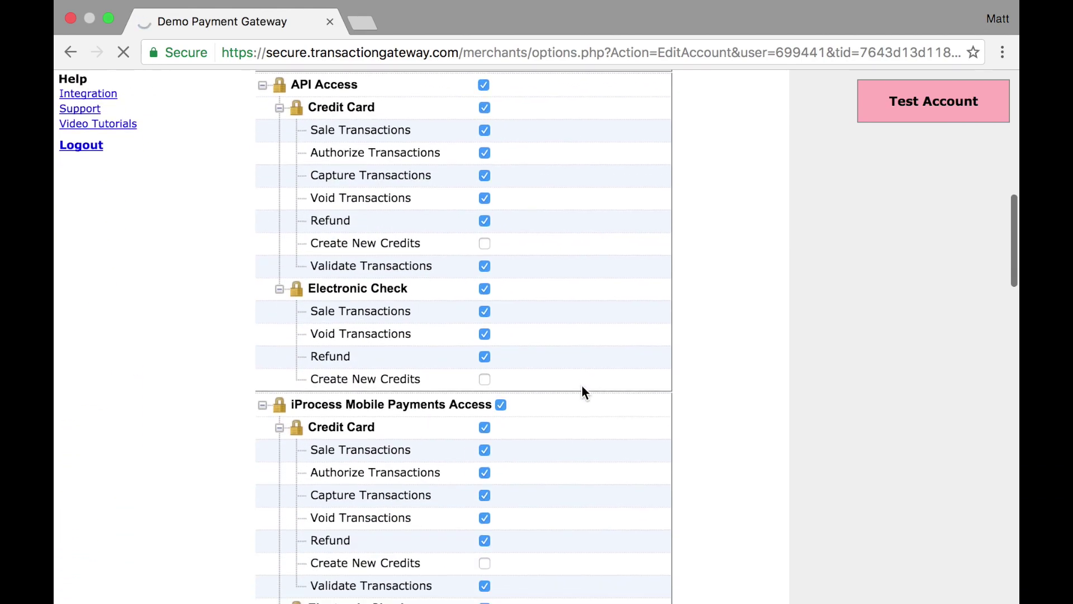
pyautogui.scroll(-19, 583, 388)
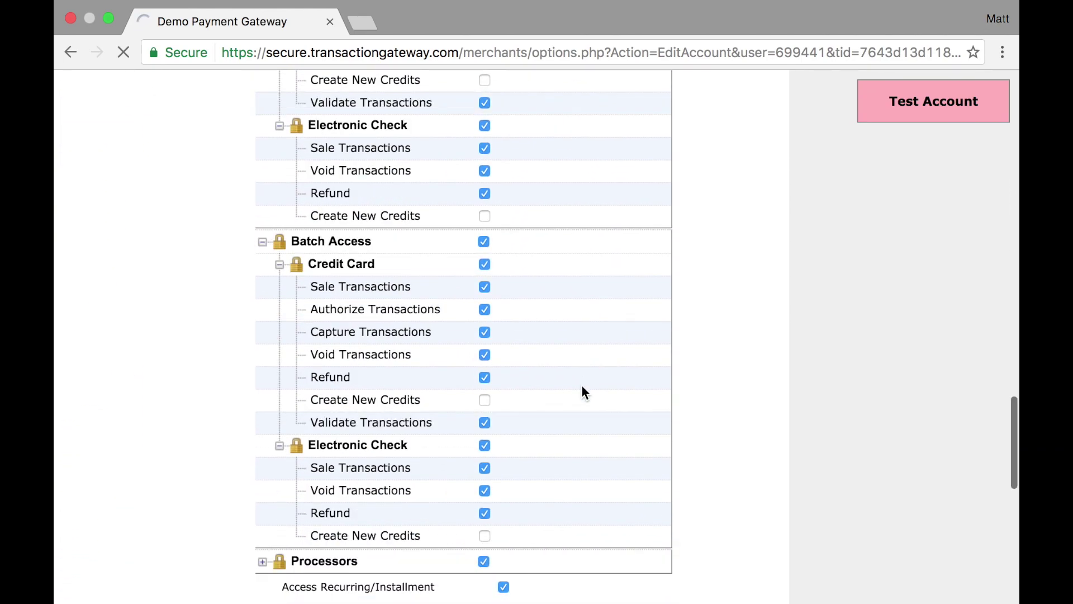
pyautogui.scroll(-5, 581, 391)
pyautogui.scroll(-4, 582, 391)
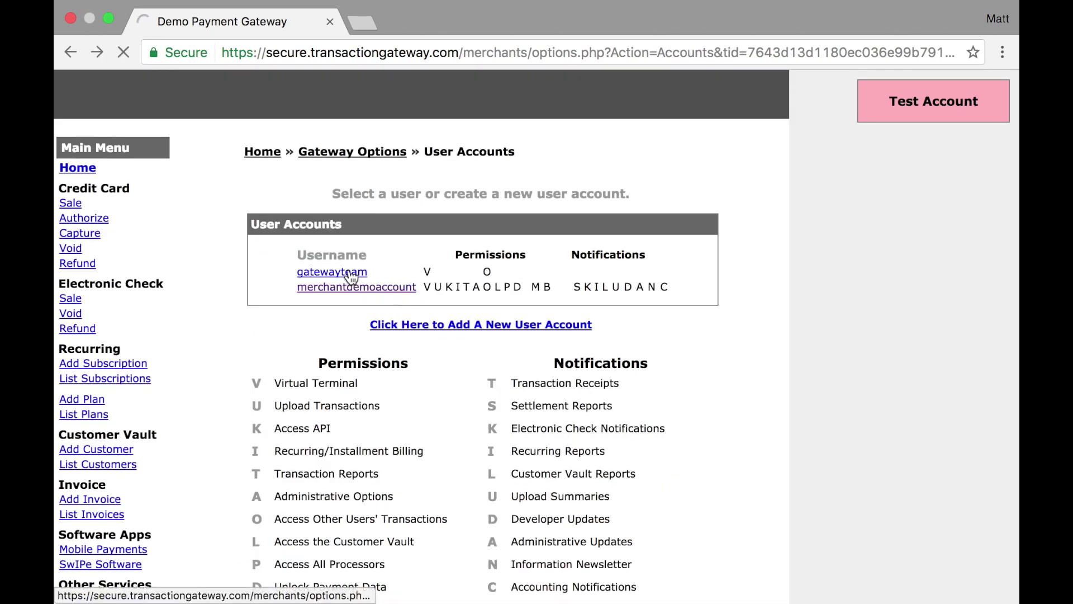
# - Open the gatewayteam user account and review its transaction and processor permissions
pyautogui.click(350, 274)
pyautogui.scroll(-9, 381, 324)
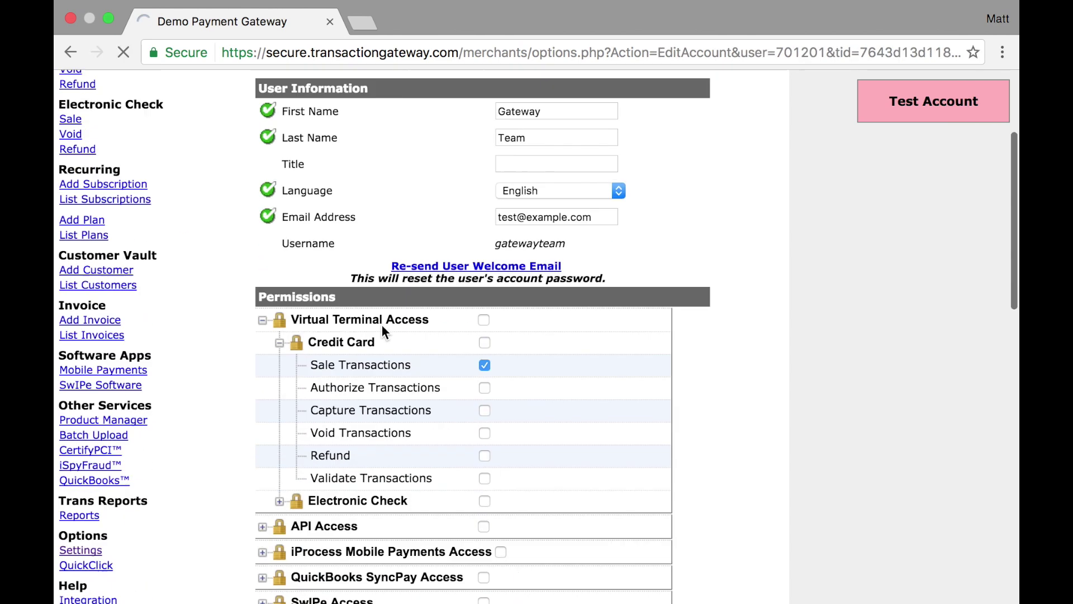
pyautogui.scroll(-3, 381, 324)
pyautogui.scroll(-3, 381, 325)
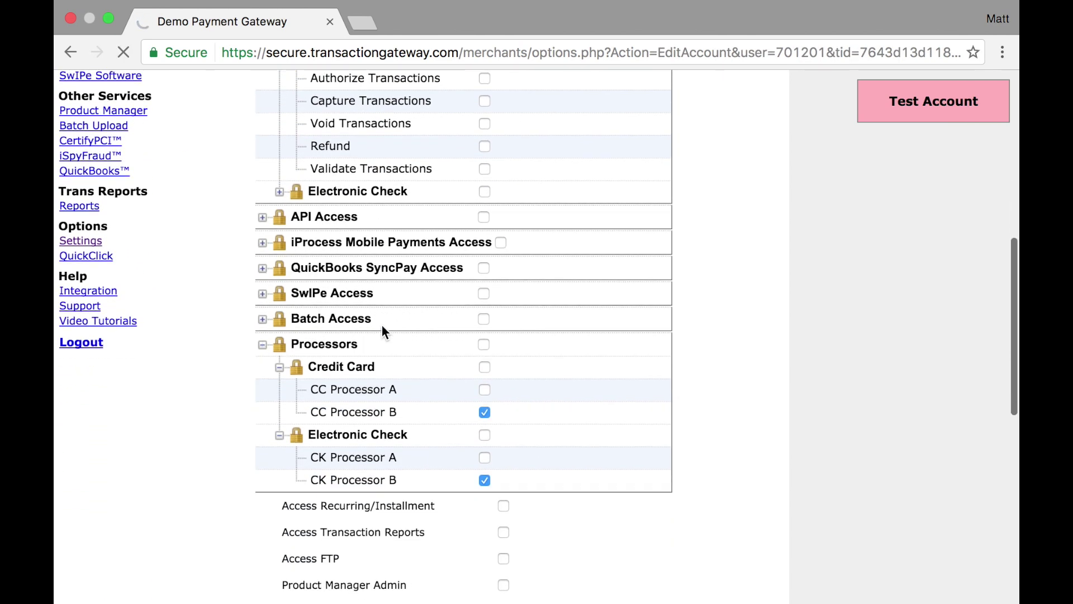
pyautogui.scroll(10, 383, 330)
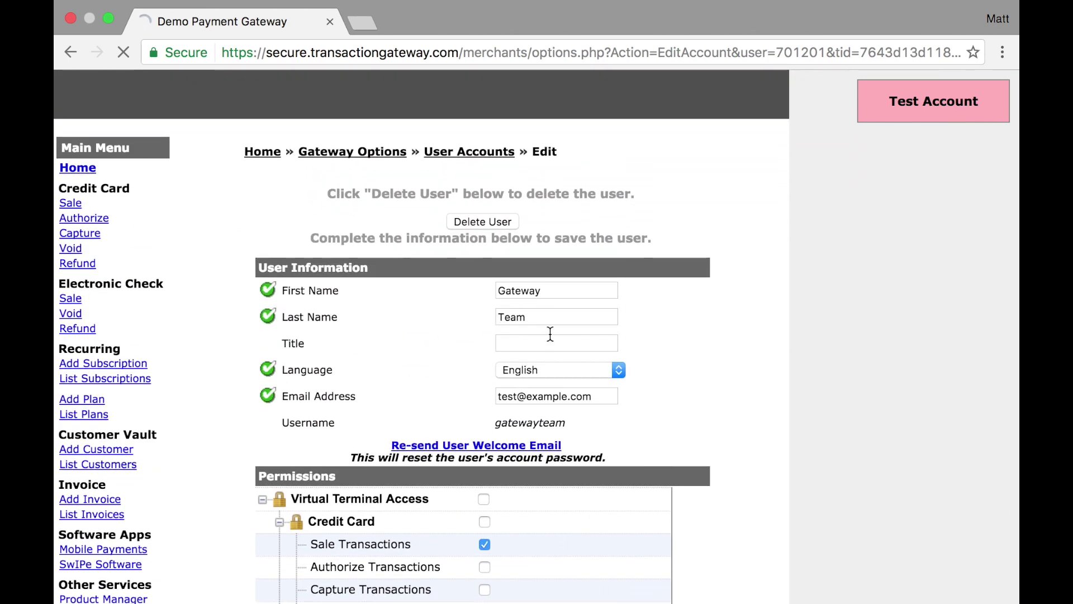
# - Check the available language choices for the gatewayteam user and go over the account's individual access permissions
pyautogui.click(538, 372)
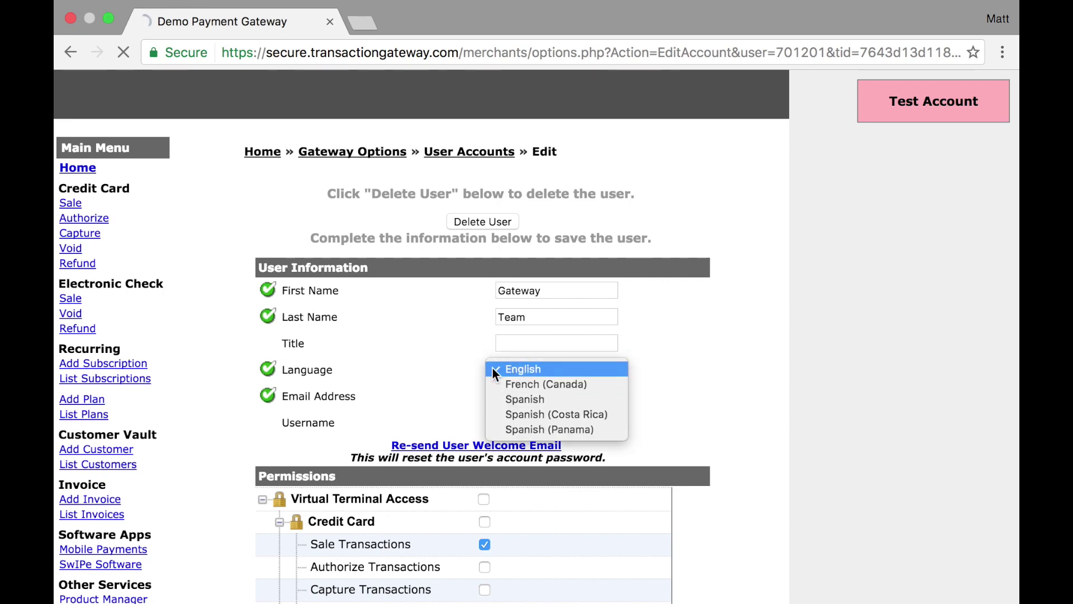
pyautogui.click(440, 361)
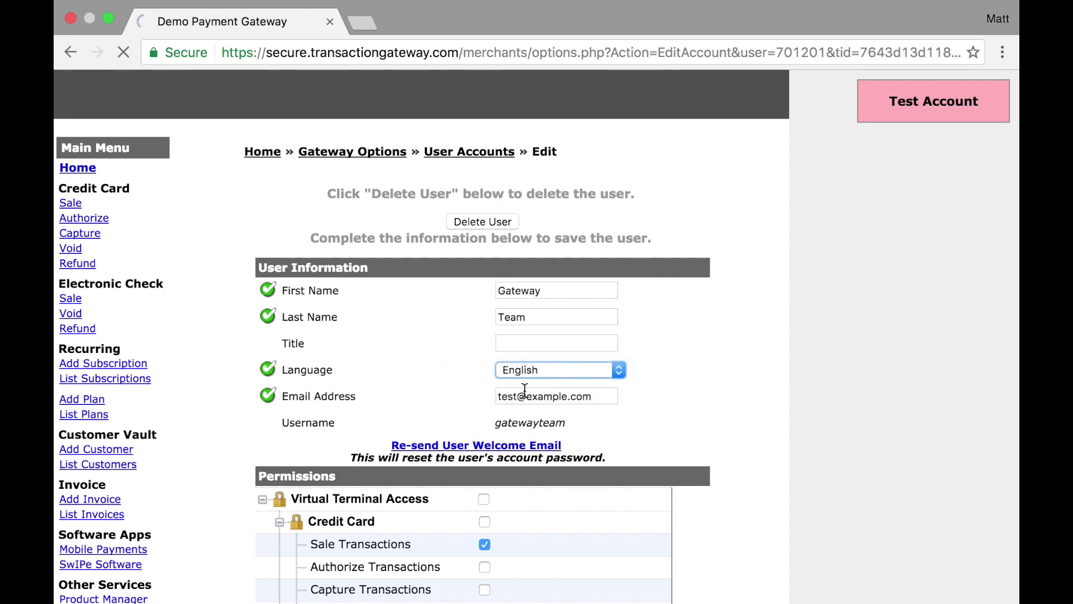
pyautogui.scroll(-6, 439, 383)
pyautogui.scroll(-4, 439, 384)
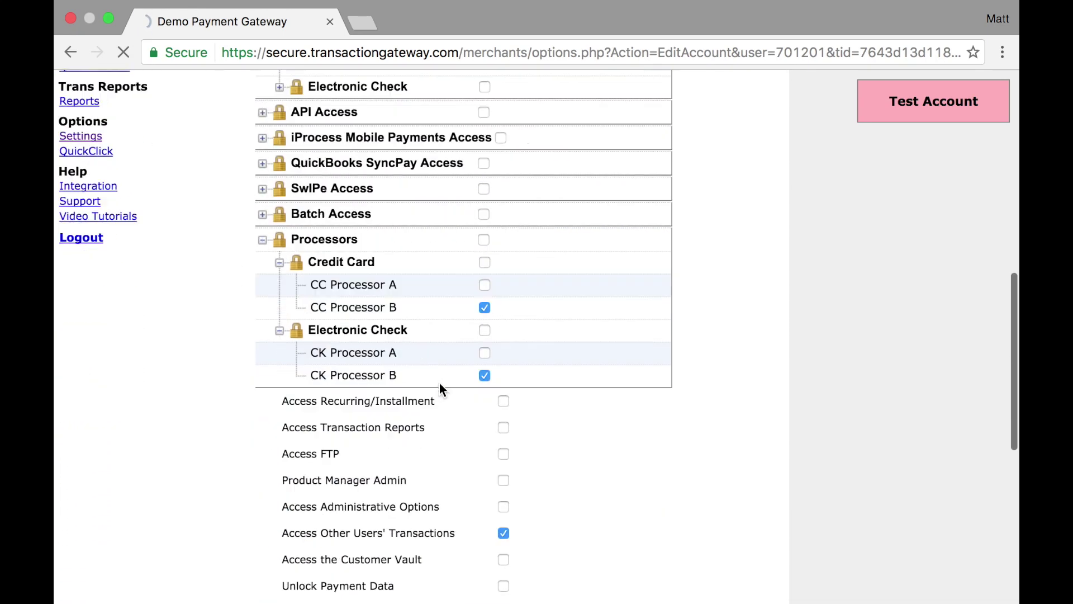
pyautogui.scroll(7, 439, 384)
pyautogui.scroll(-5, 439, 383)
pyautogui.scroll(-3, 439, 384)
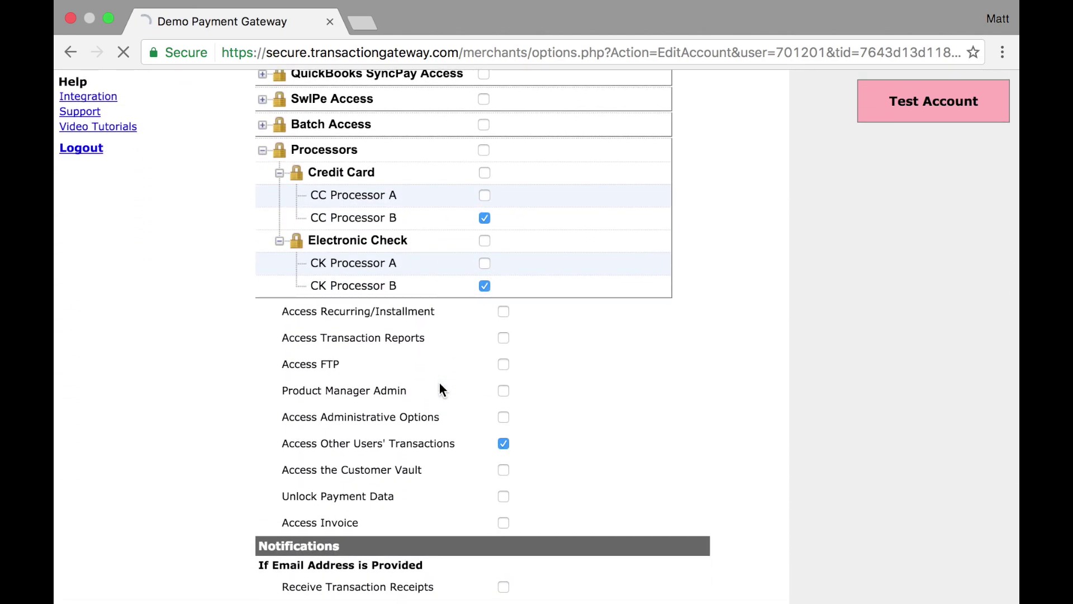
pyautogui.scroll(11, 440, 384)
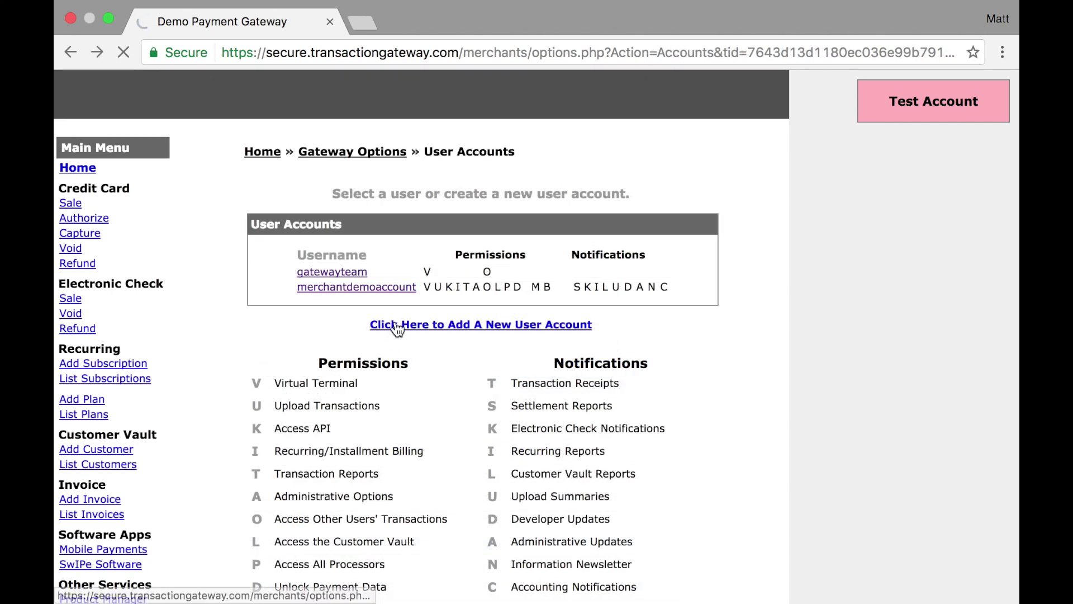
# - Start a new user account and look over its user information, permission and notification options
pyautogui.click(530, 325)
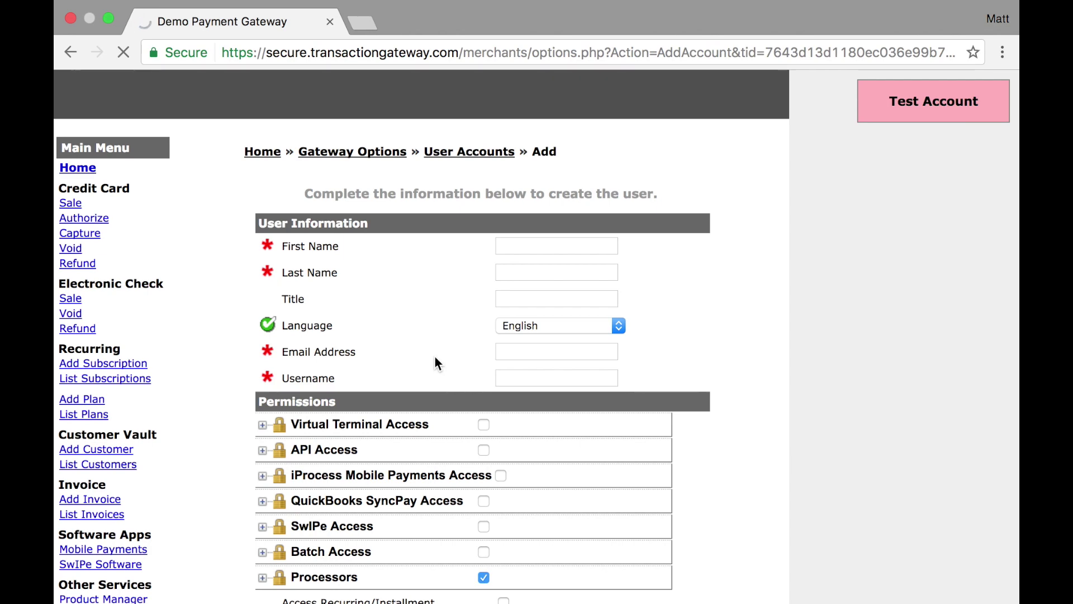
pyautogui.scroll(-5, 435, 357)
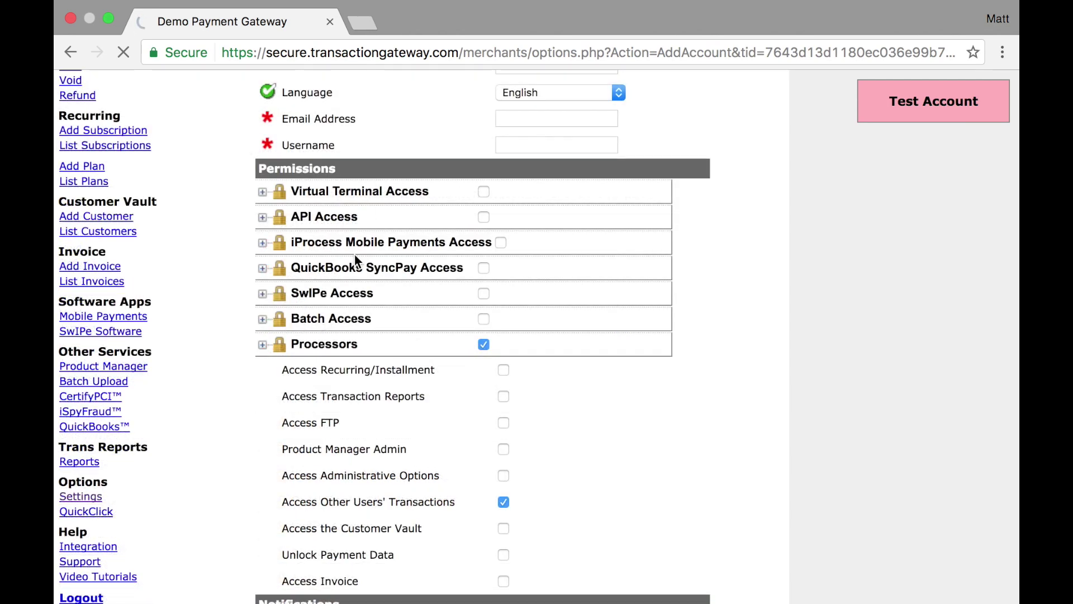
pyautogui.scroll(-5, 440, 471)
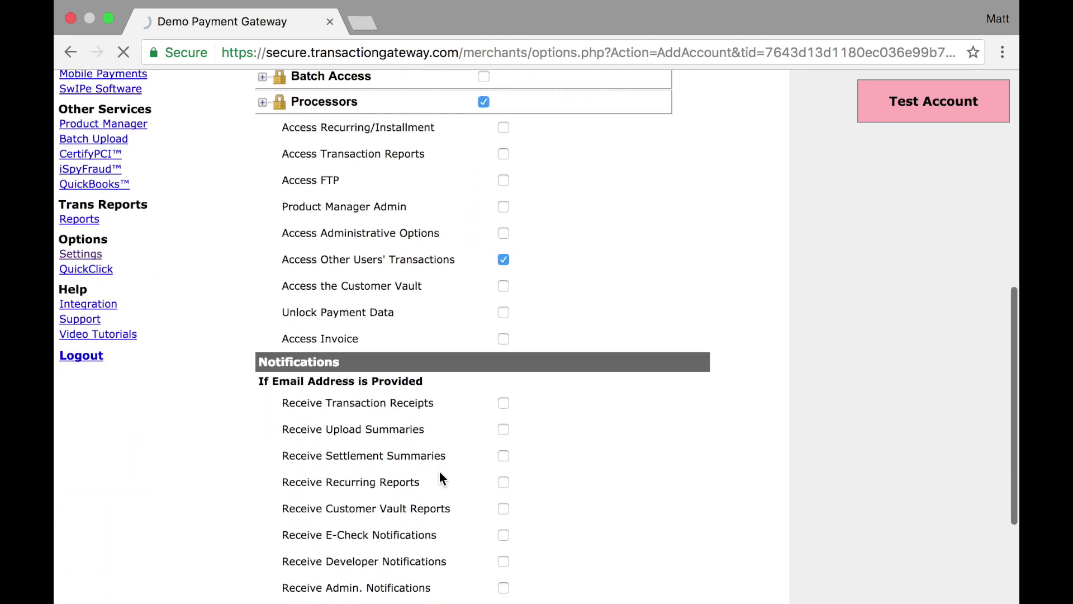
pyautogui.scroll(5, 439, 470)
pyautogui.scroll(1, 439, 472)
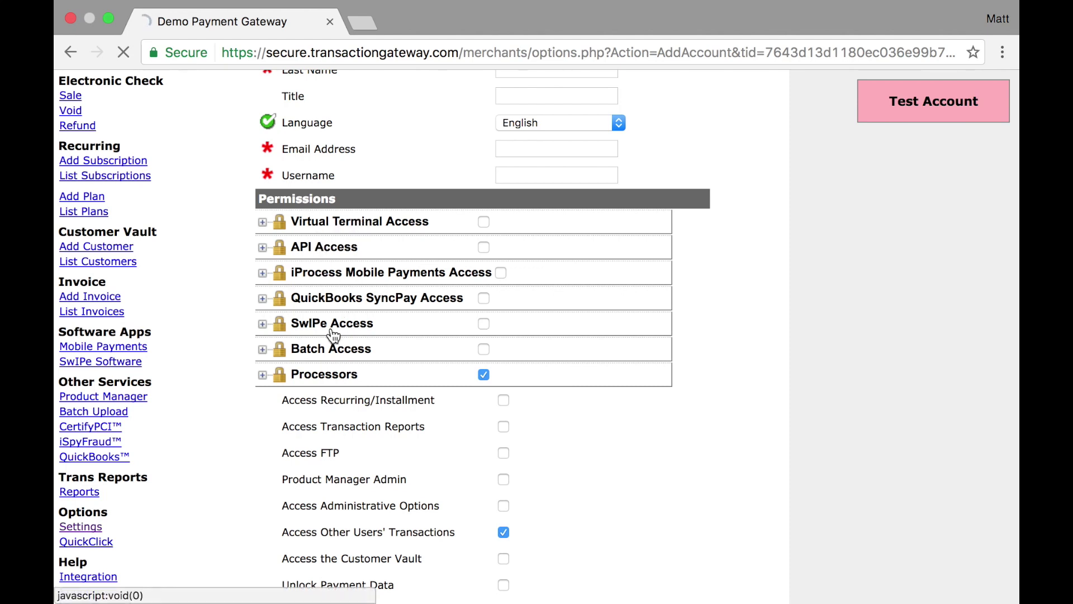
# - Expand the credit card permissions under Virtual Terminal Access and enable Refund for the new user
pyautogui.click(262, 223)
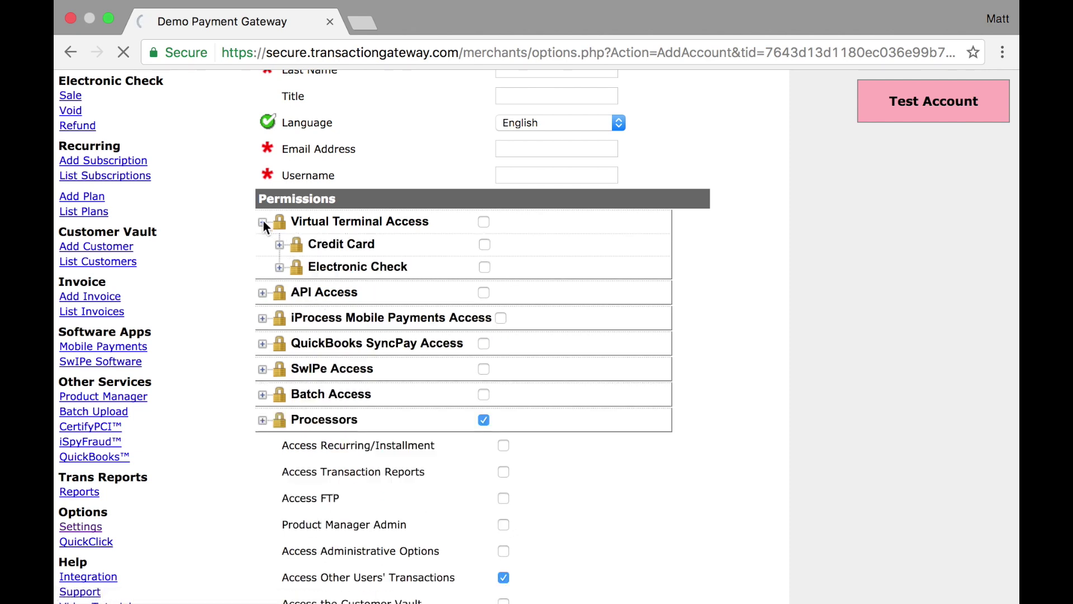
pyautogui.click(279, 244)
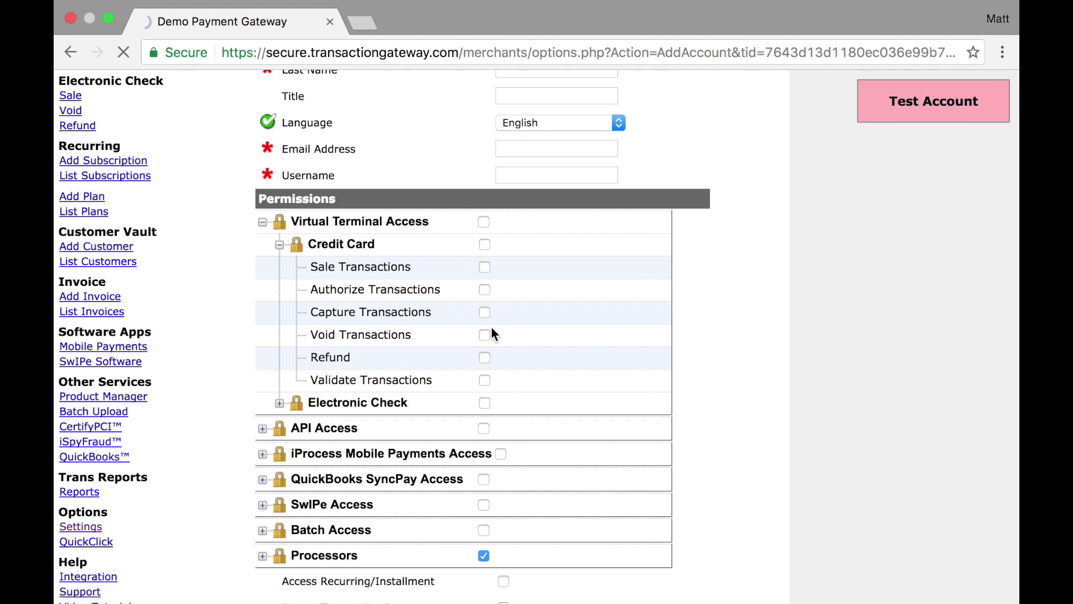
pyautogui.scroll(-5, 484, 365)
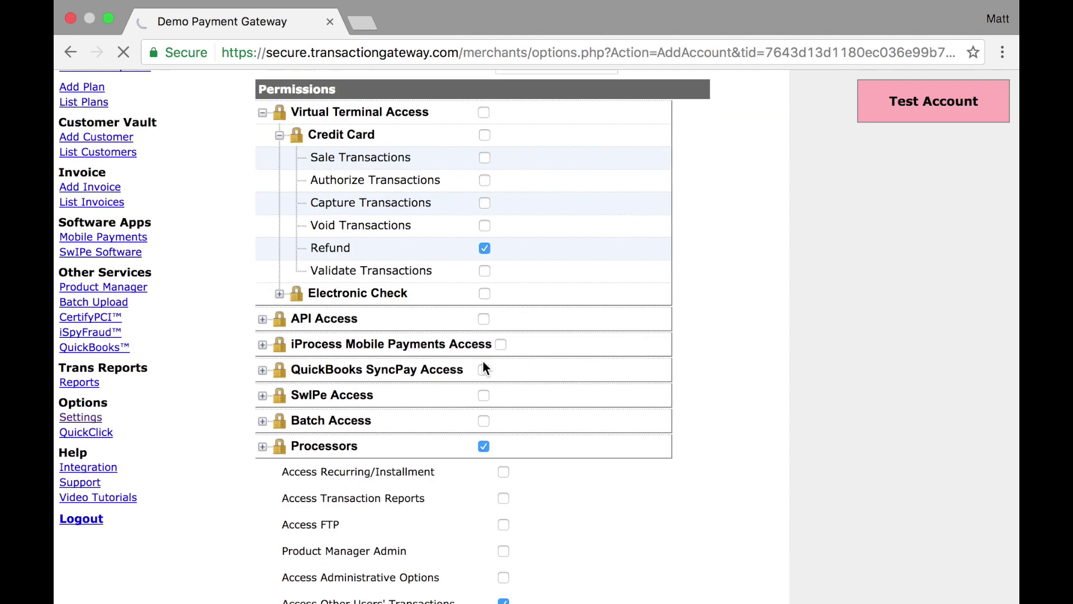
# - Expand the credit card permissions under iProcess Mobile Payments Access and QuickBooks SyncPay Access to examine them
pyautogui.click(262, 266)
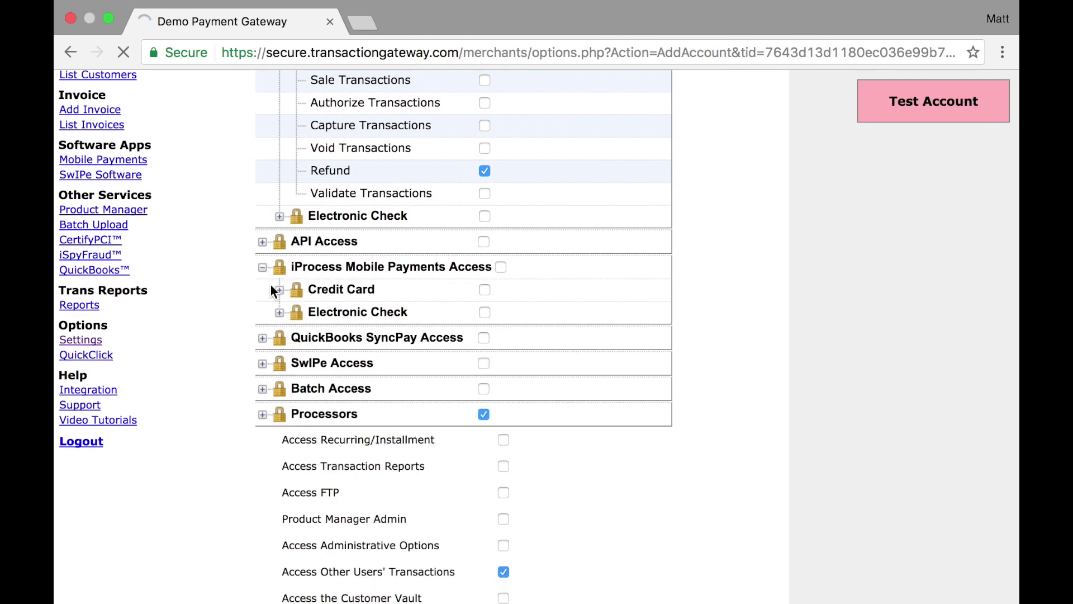
pyautogui.click(279, 289)
pyautogui.scroll(-2, 290, 384)
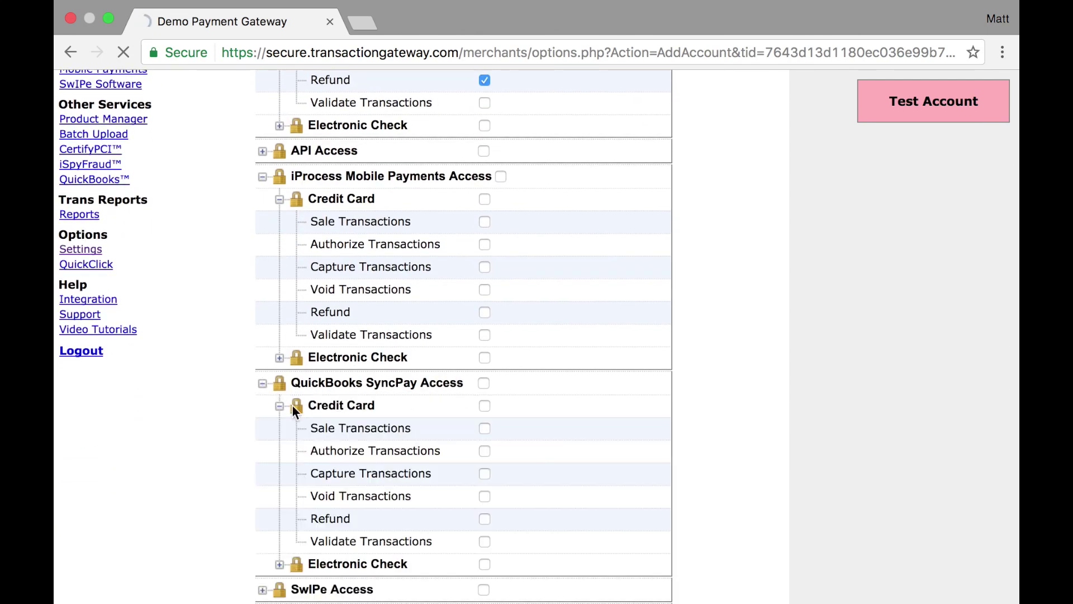
pyautogui.scroll(-6, 397, 428)
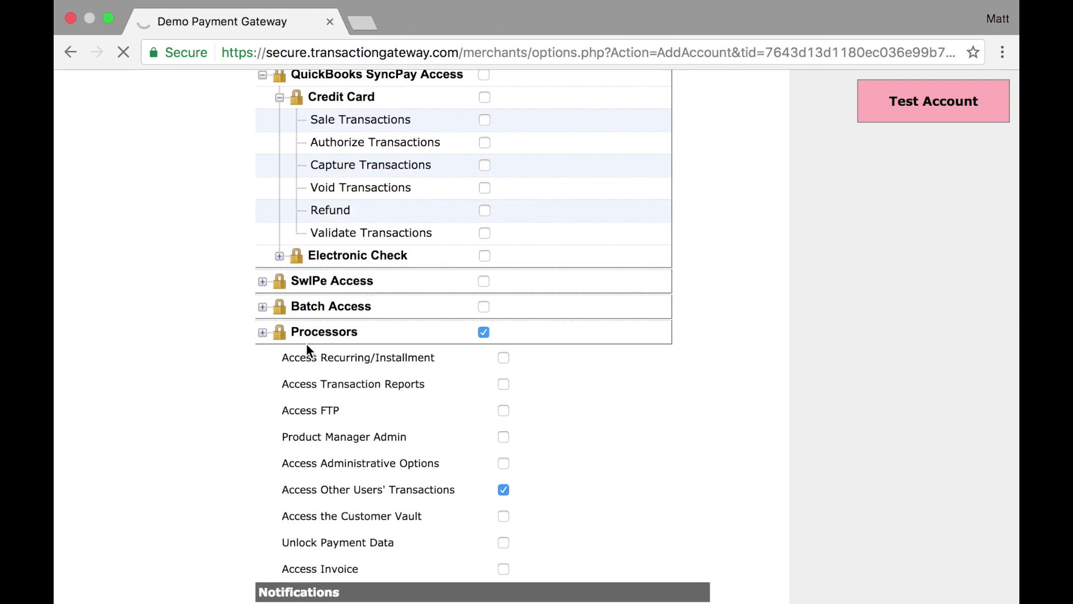
# - Expand the credit card processors and switch access to CC Processor A off and on again
pyautogui.click(262, 332)
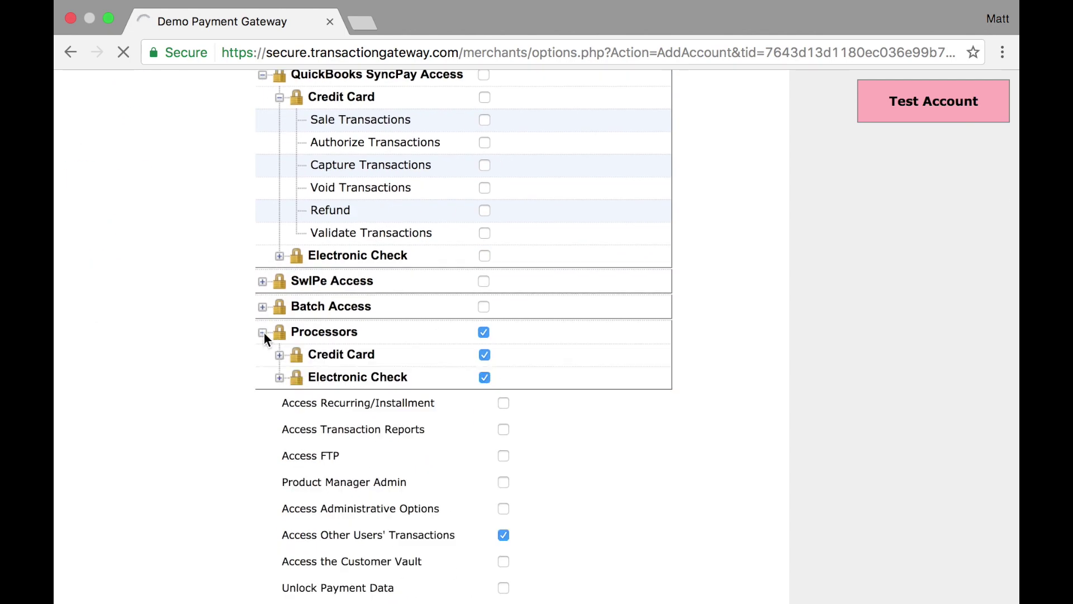
pyautogui.click(280, 355)
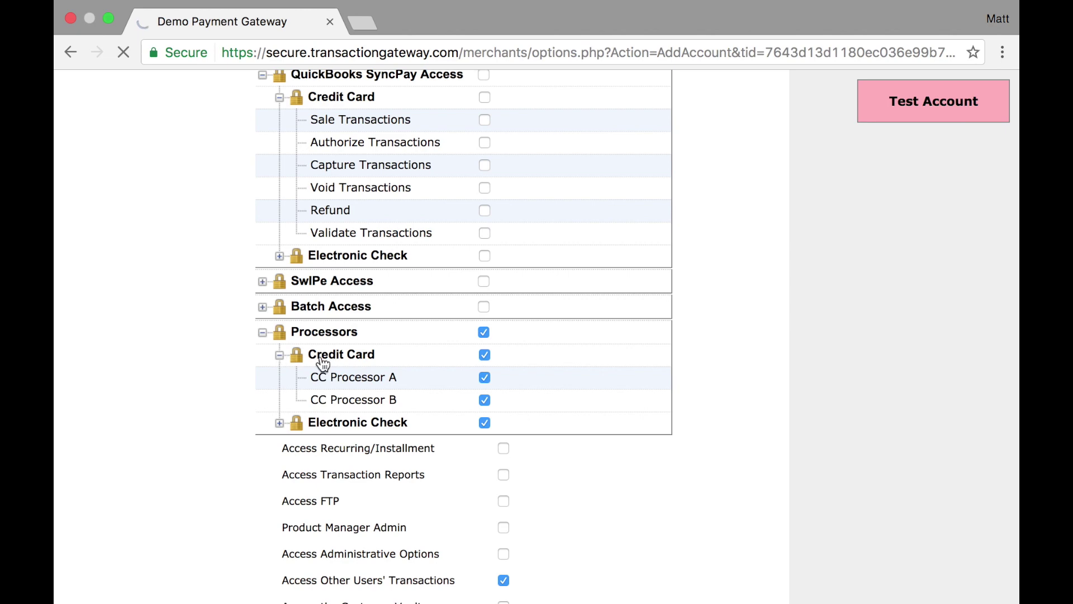
pyautogui.click(484, 377)
pyautogui.click(484, 378)
# - Review the remaining access permissions and the email notification options for the new user
pyautogui.scroll(-5, 270, 353)
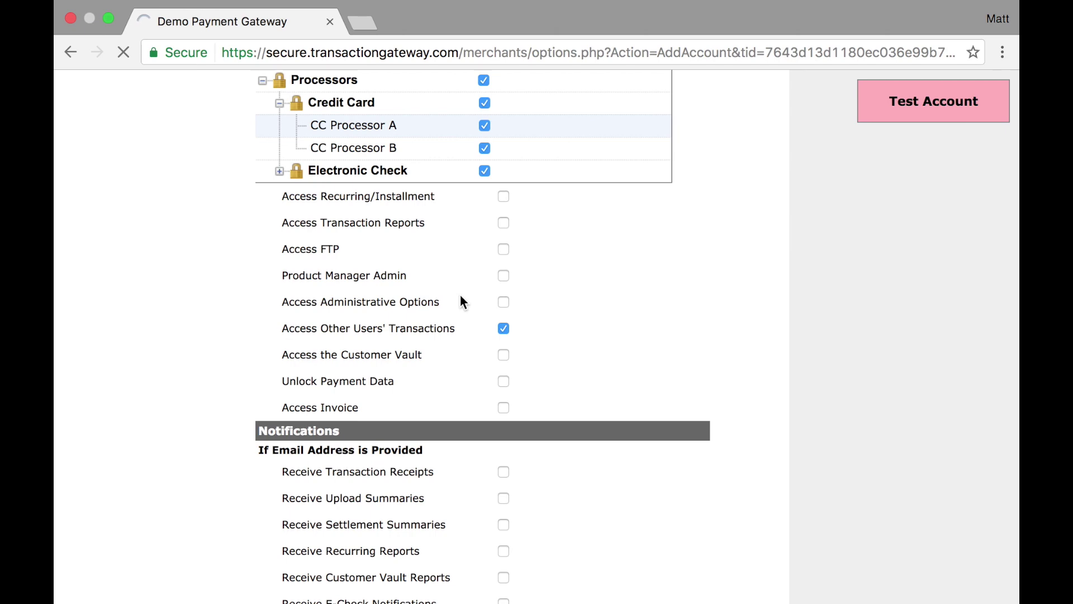
pyautogui.scroll(-5, 461, 297)
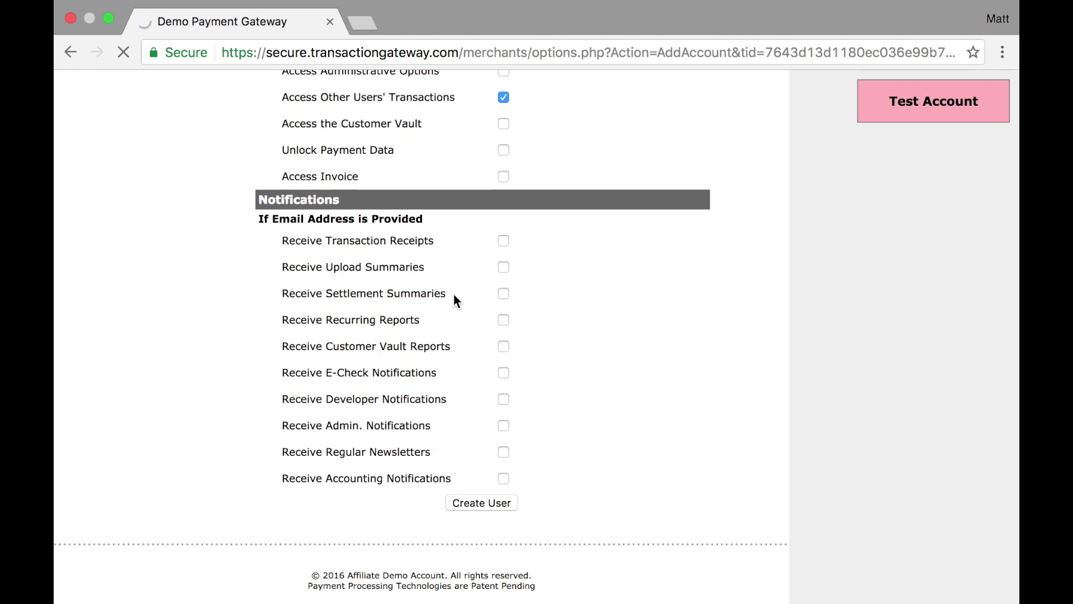
pyautogui.scroll(15, 445, 307)
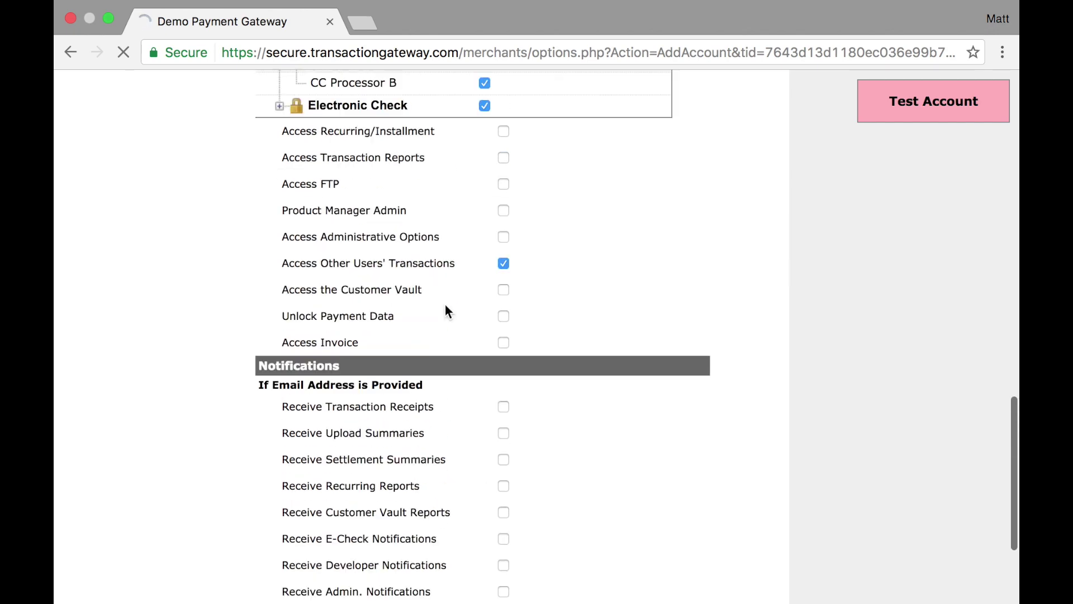